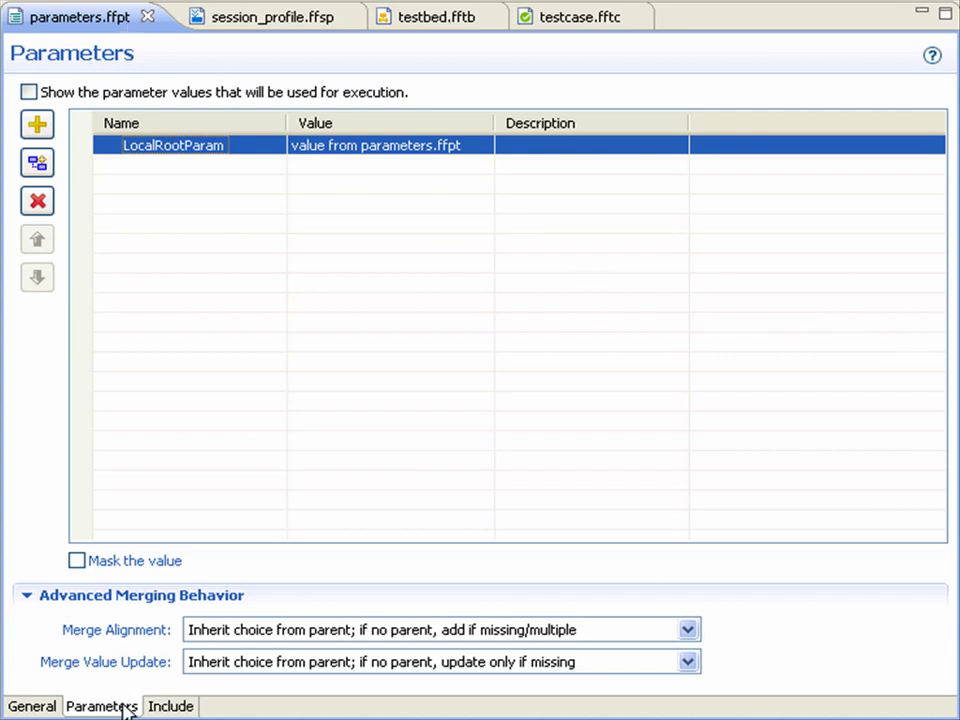
- Compare the session profile and testbed device parameters with testcase.fftc's parameters (Param_A xxx, param1 aaa)
click(289, 24)
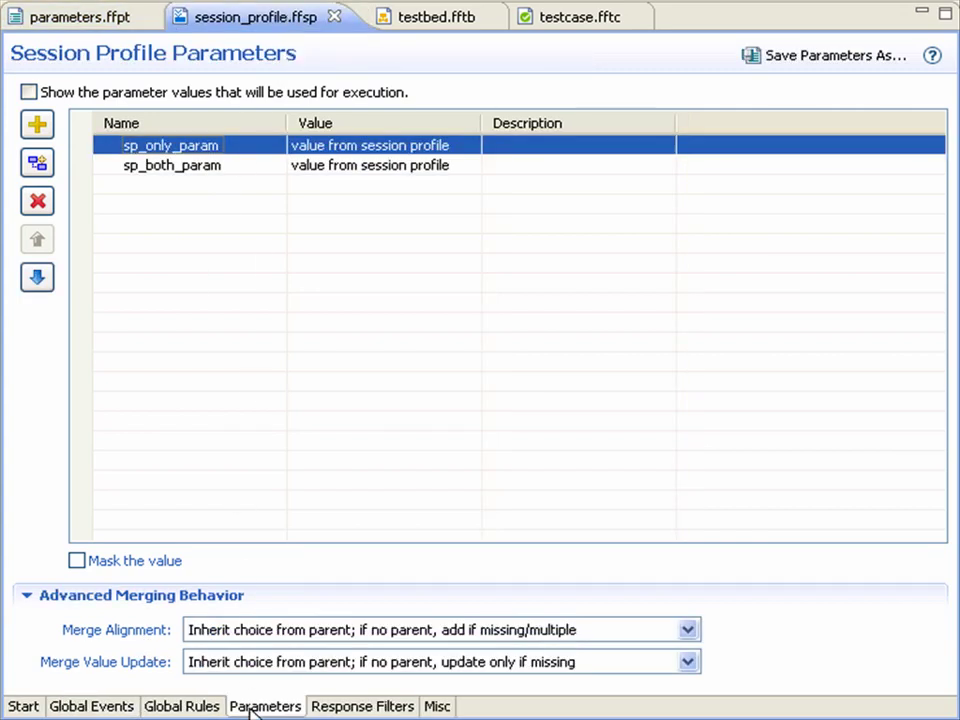
click(446, 20)
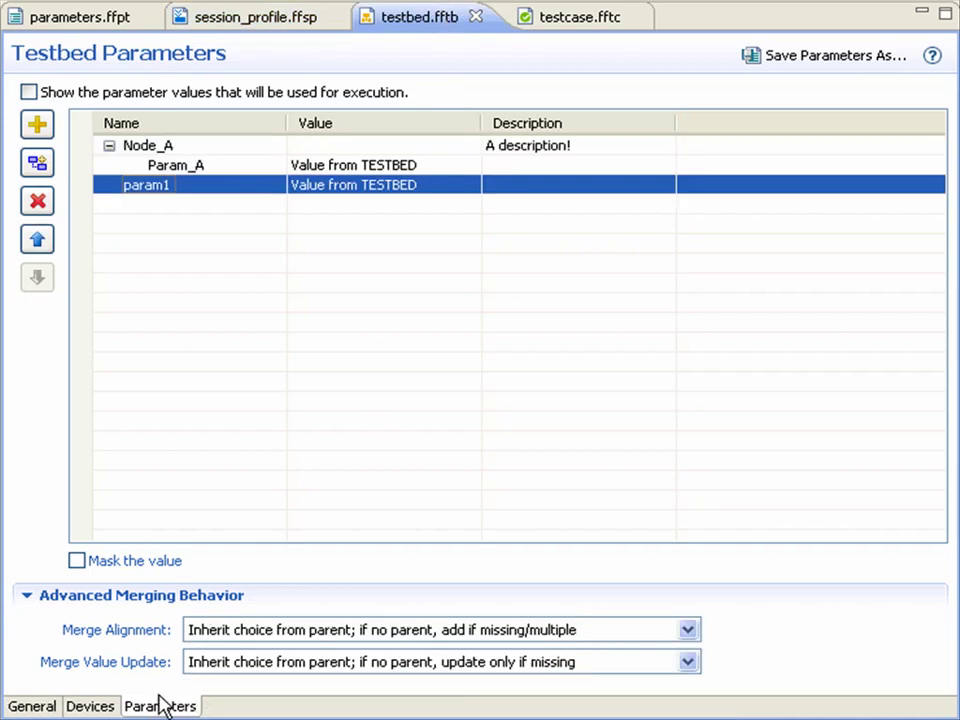
click(91, 707)
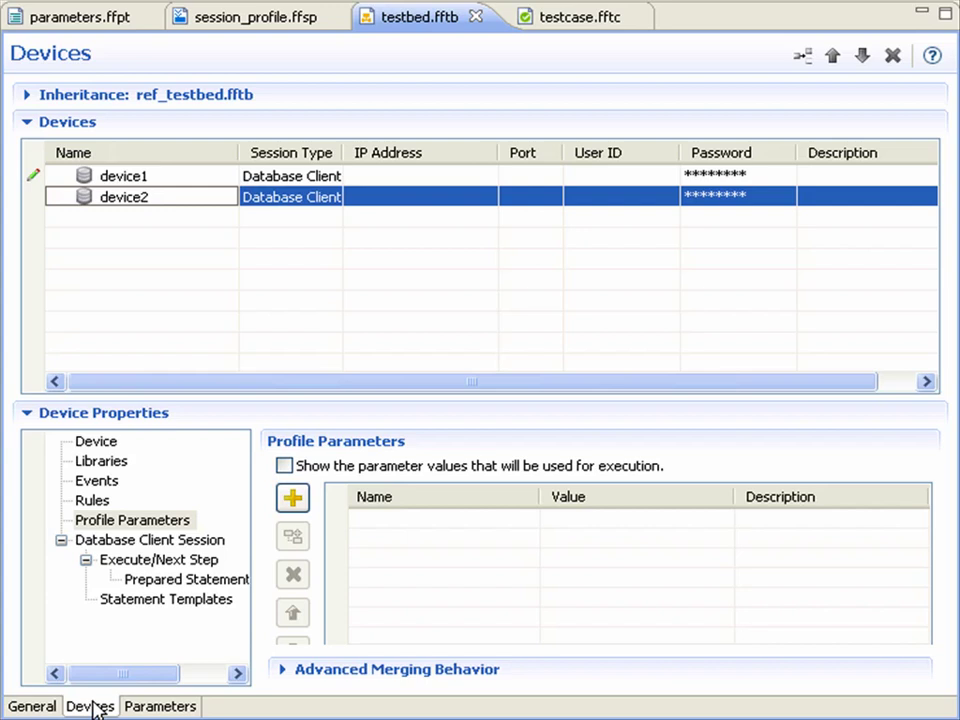
click(140, 527)
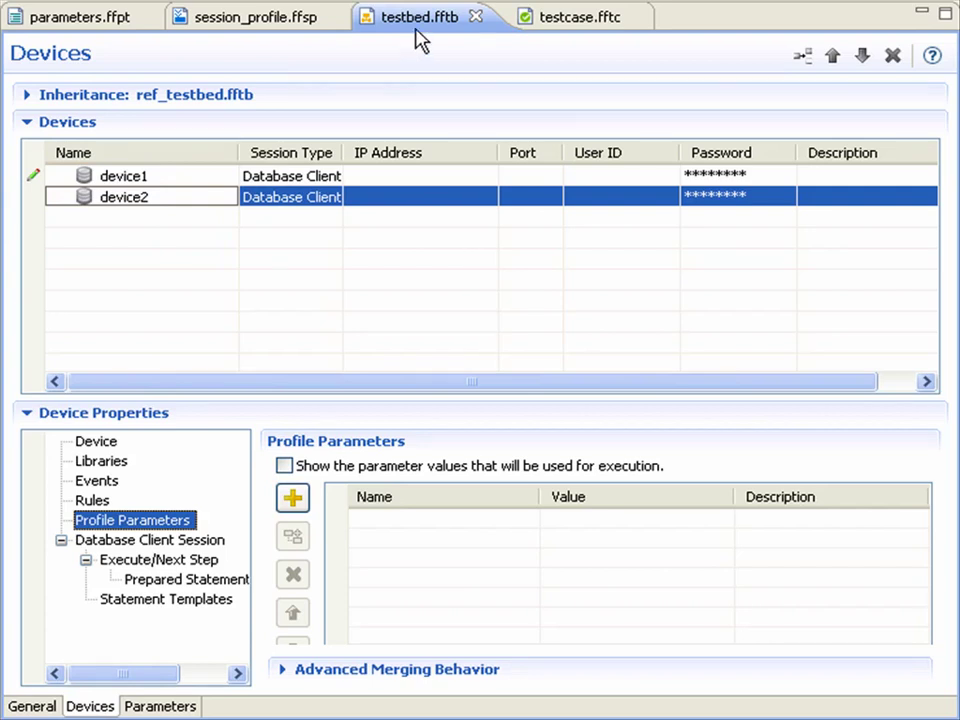
click(580, 28)
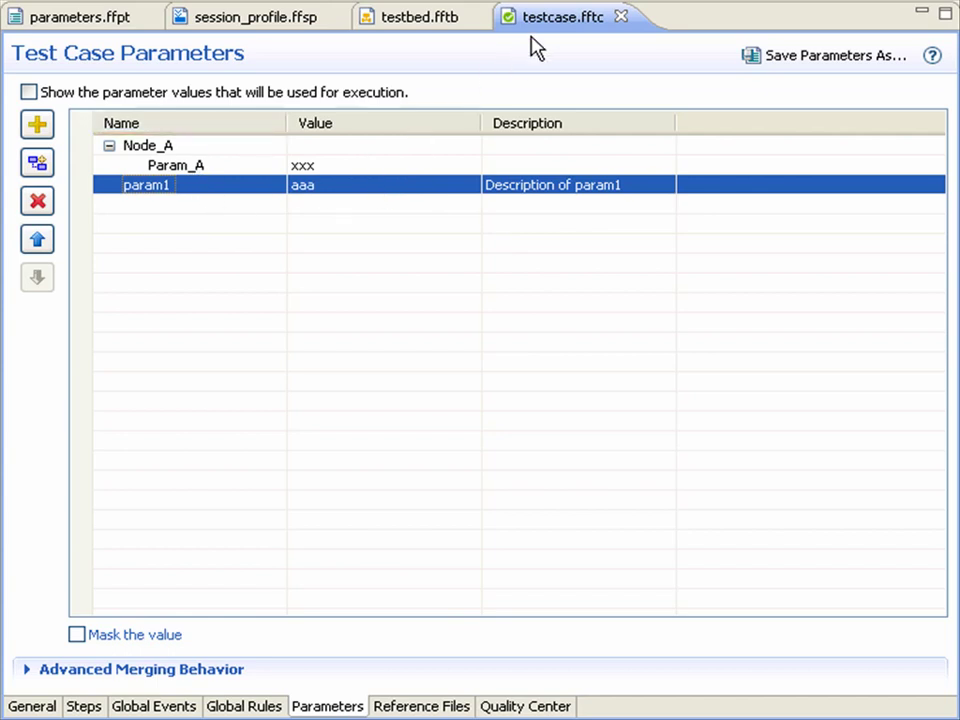
double_click(193, 170)
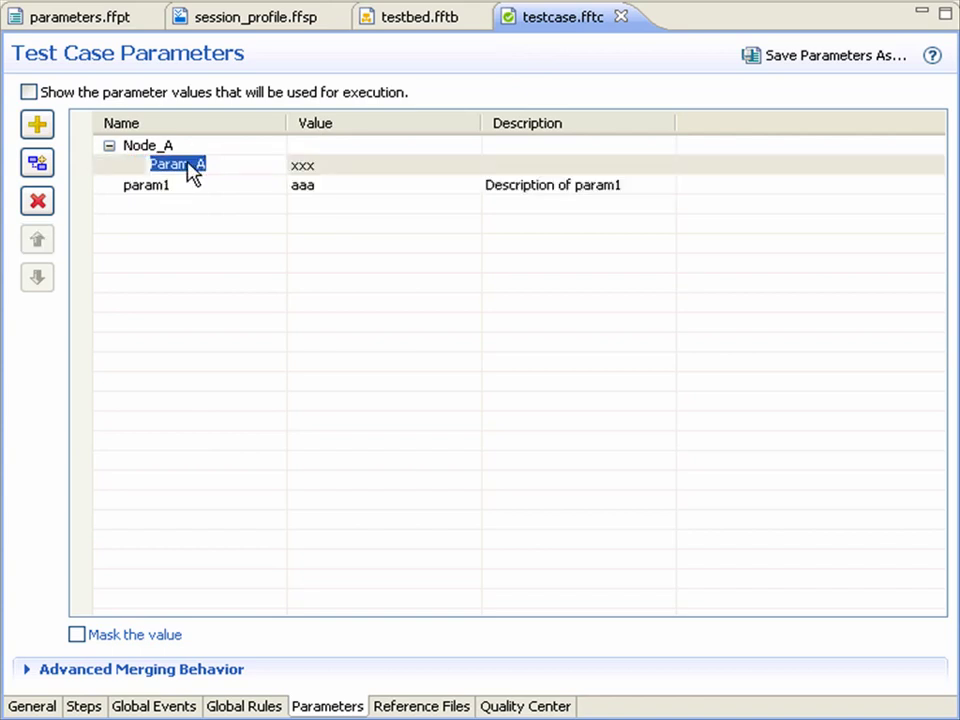
text(Rena)
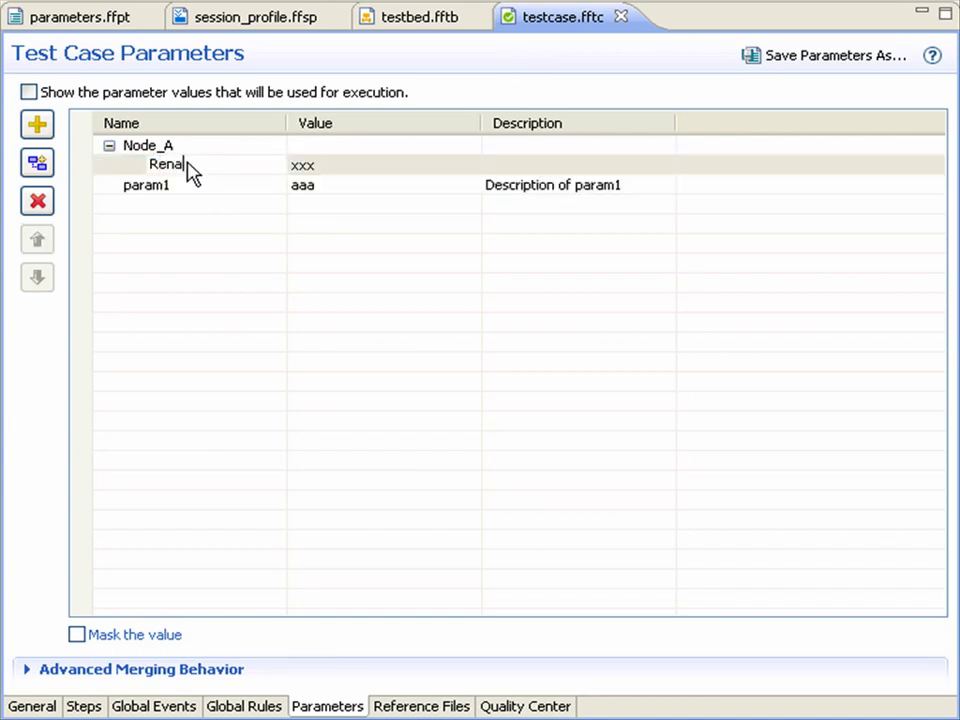
text(med)
key(Return)
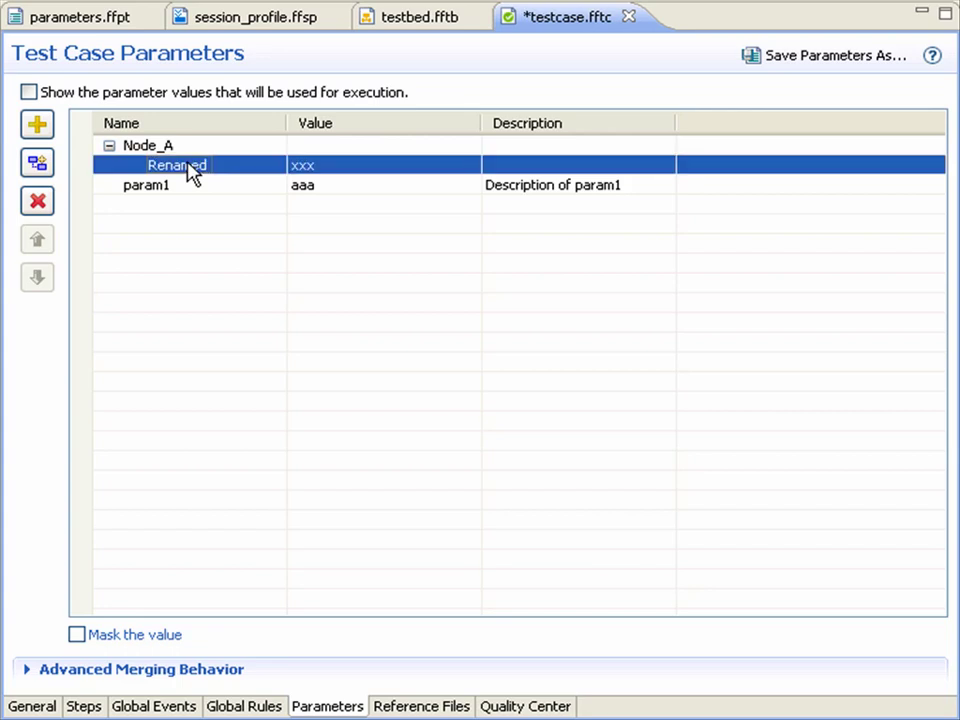
click(339, 167)
text(123)
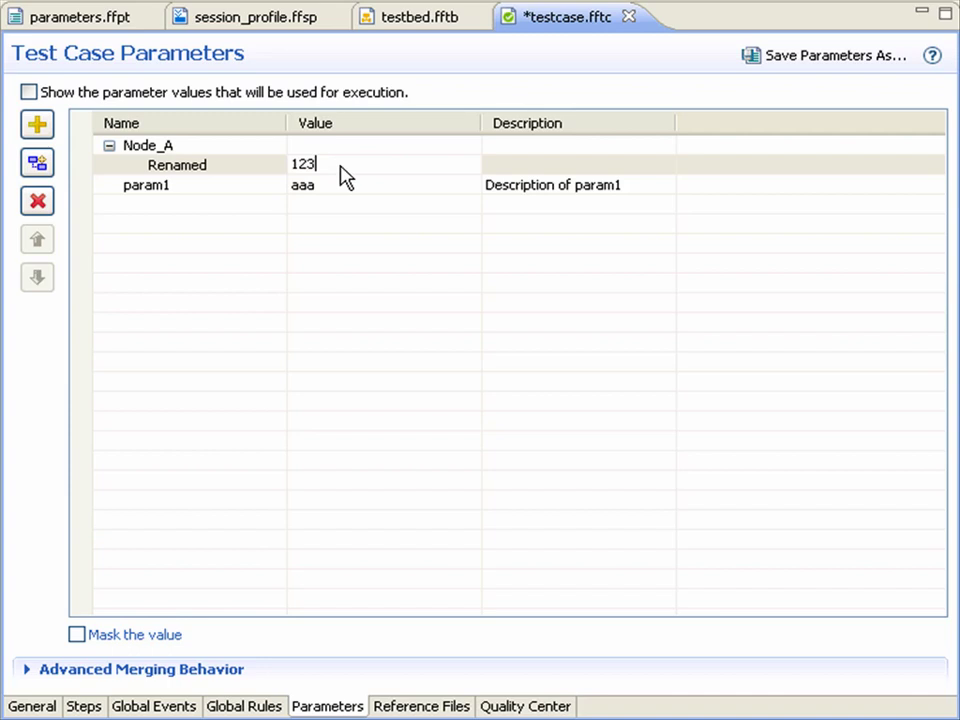
key(Return)
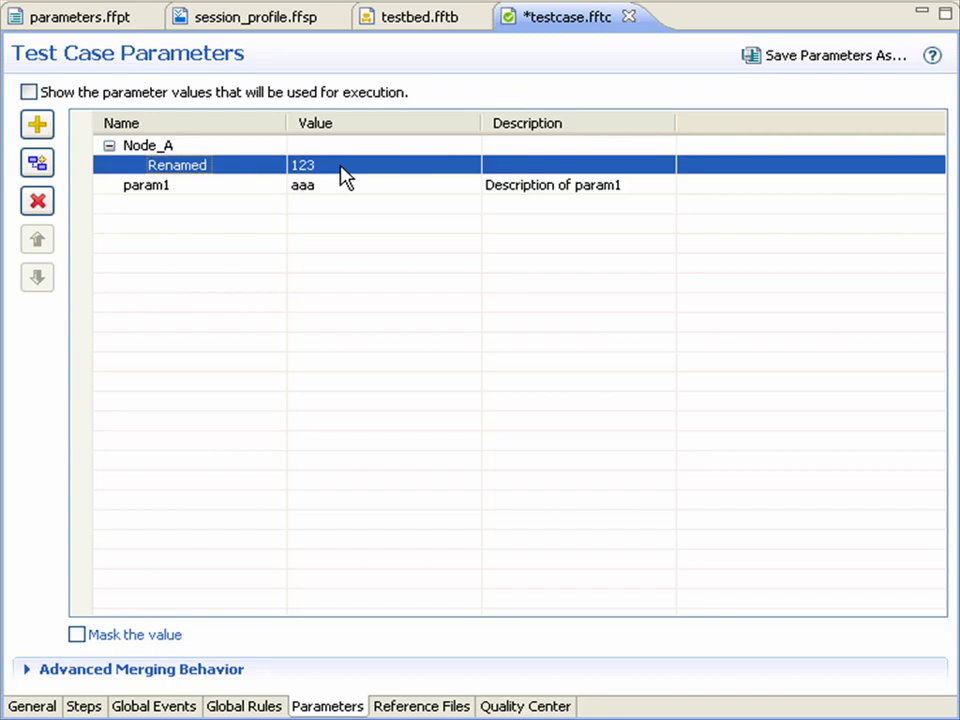
click(558, 170)
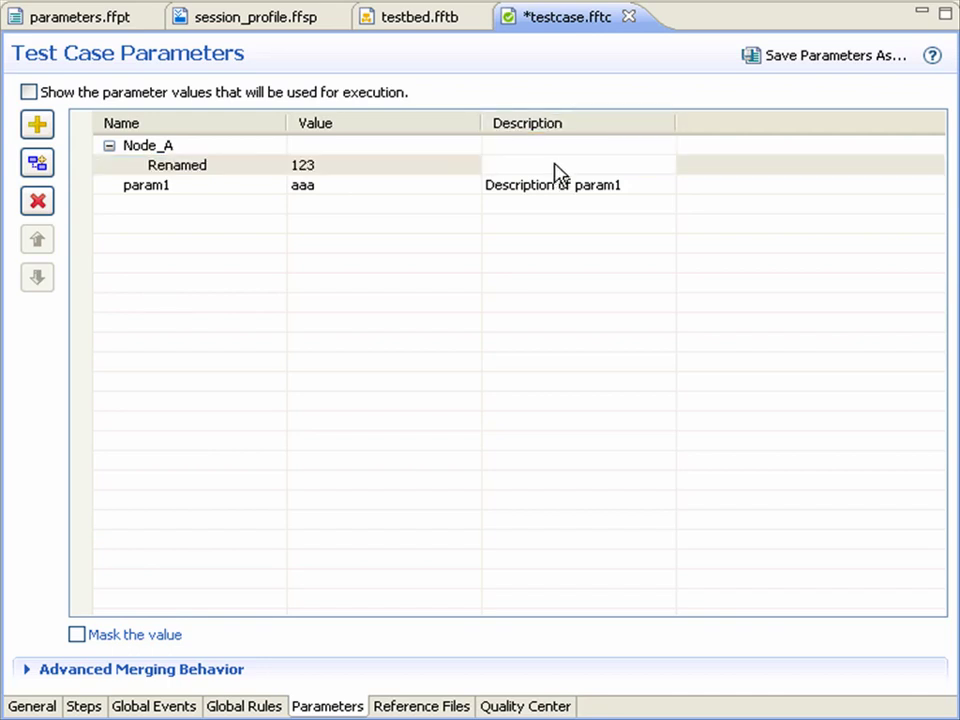
text(changed)
key(Return)
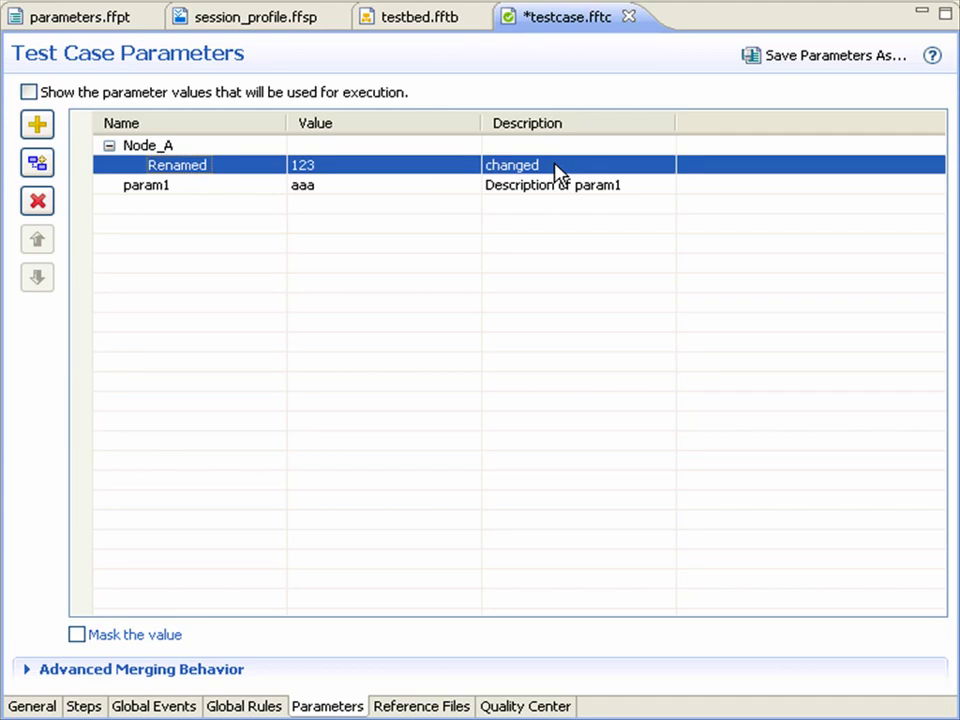
key(ctrl+z)
key(ctrl+z)
key(ctrl+z)
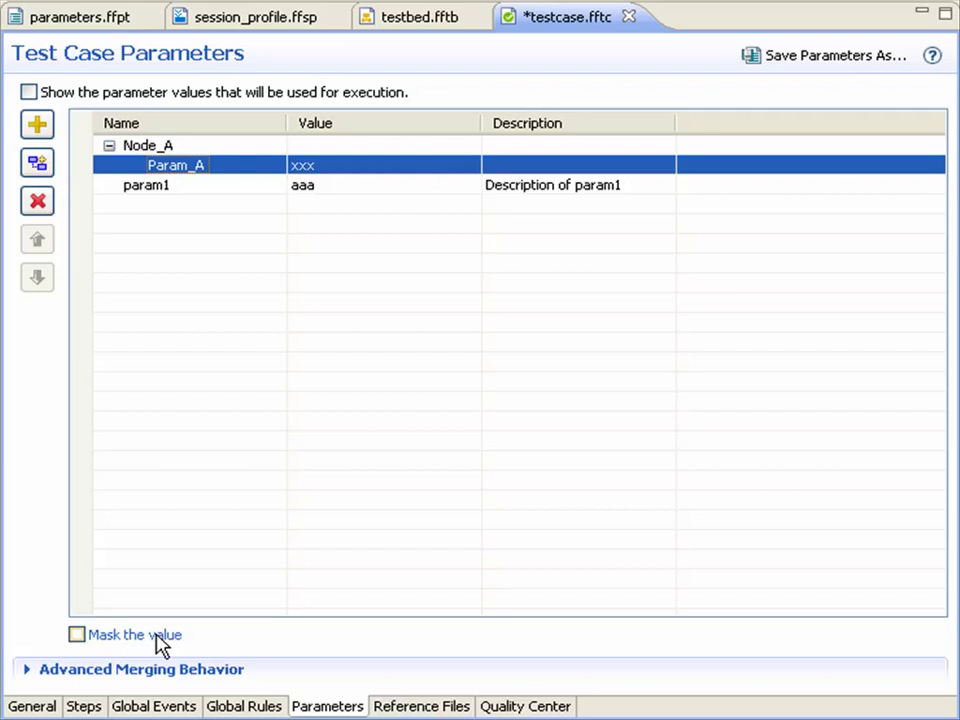
click(34, 706)
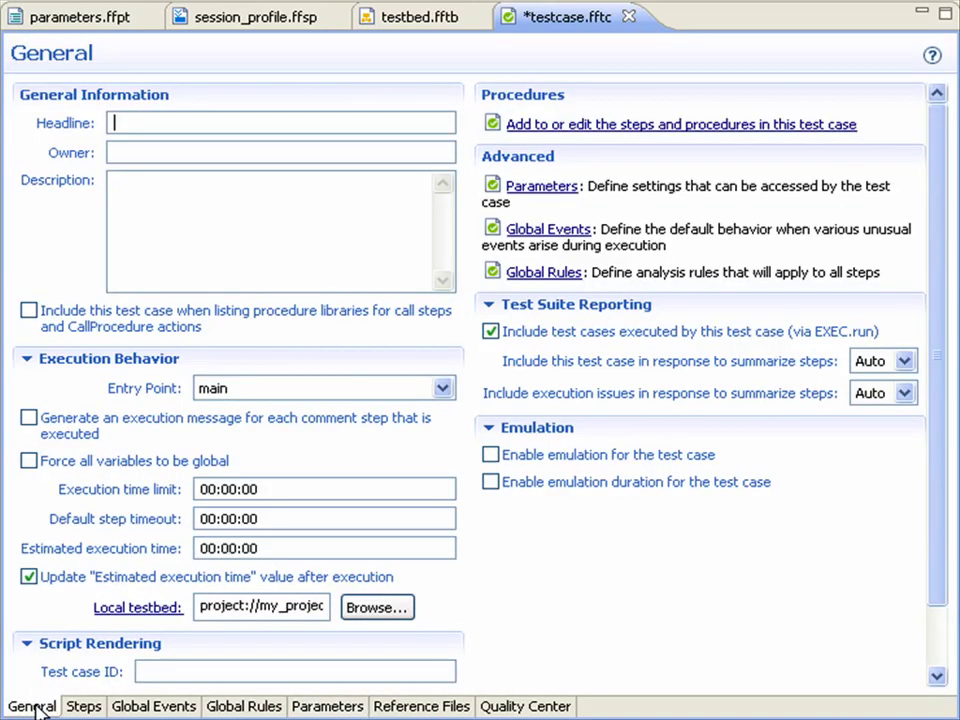
click(255, 604)
key(End)
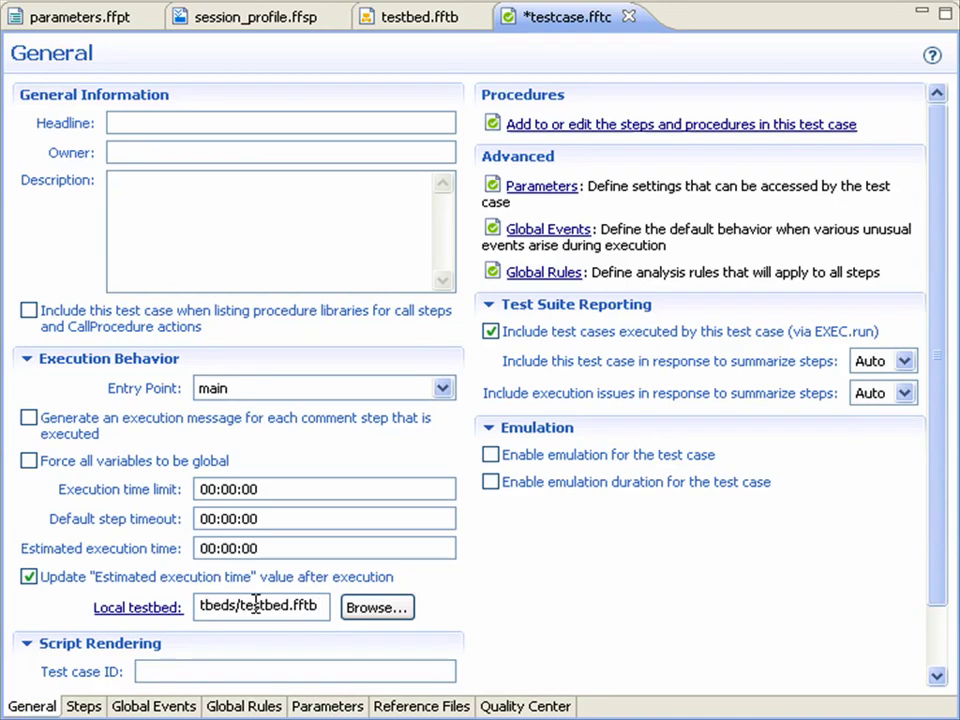
click(327, 706)
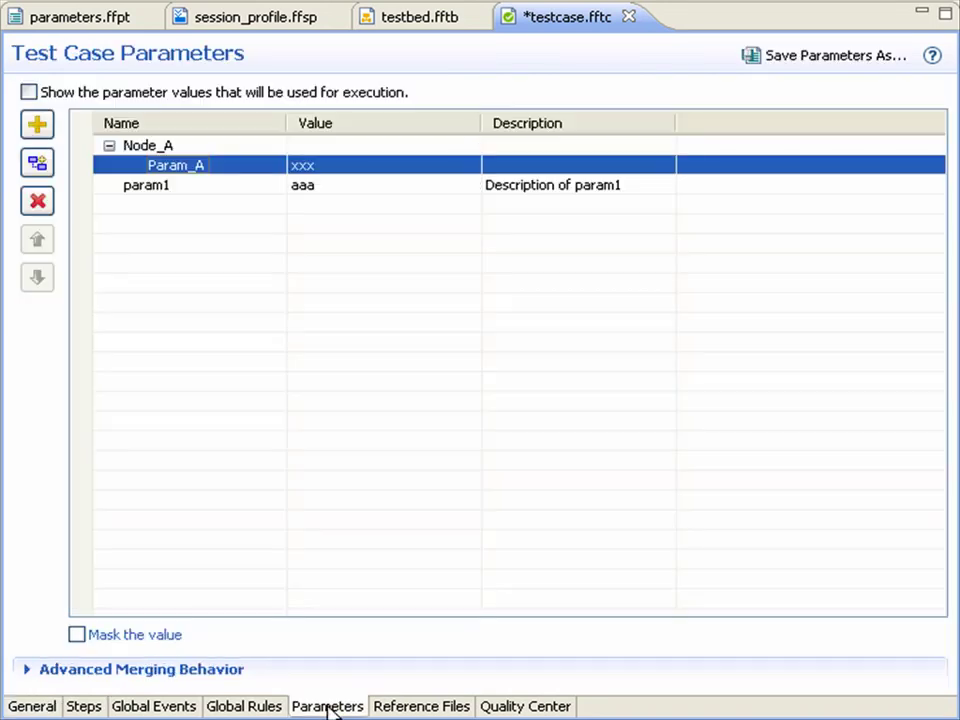
- Show execution values and expand Node_A to see Param_A resolved as 'Value from TESTBED' from testbed.fftb
click(28, 92)
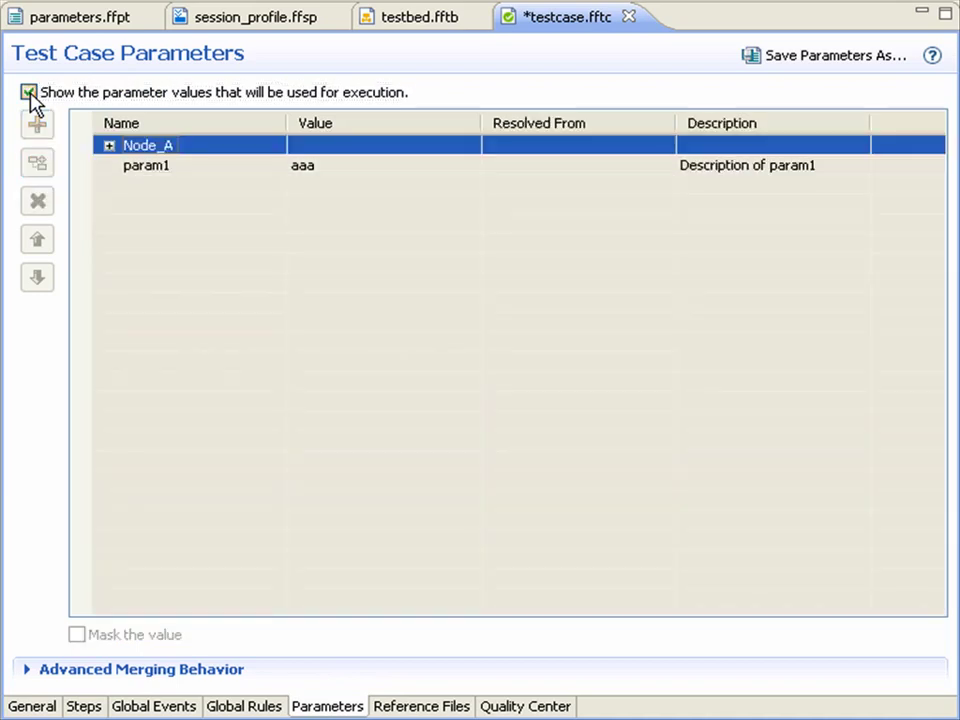
click(109, 146)
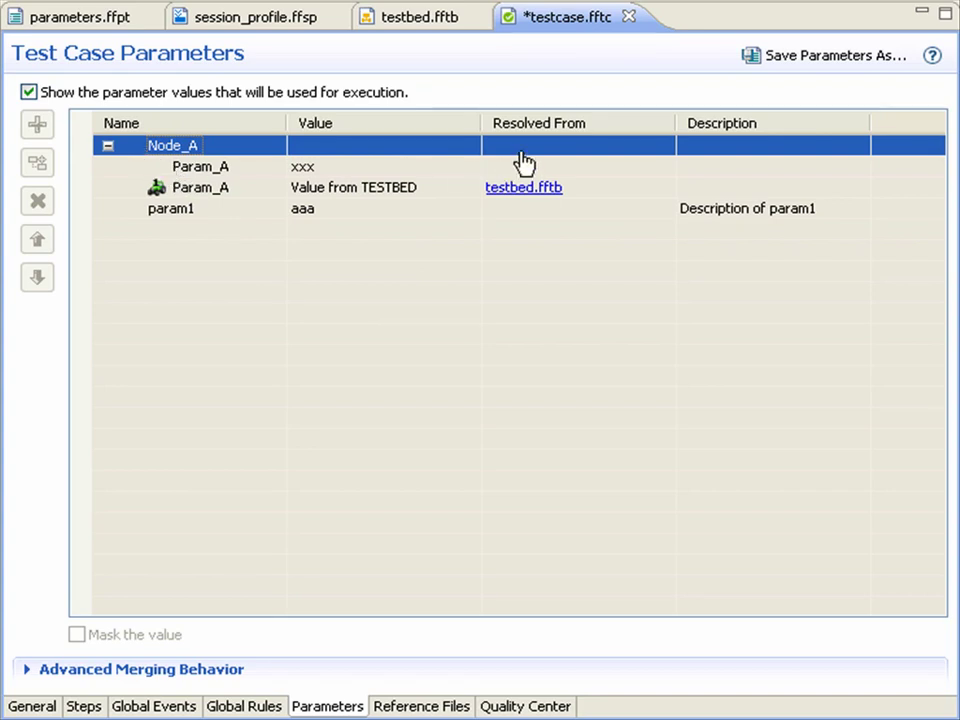
mouse_move(522, 174)
mouse_move(500, 201)
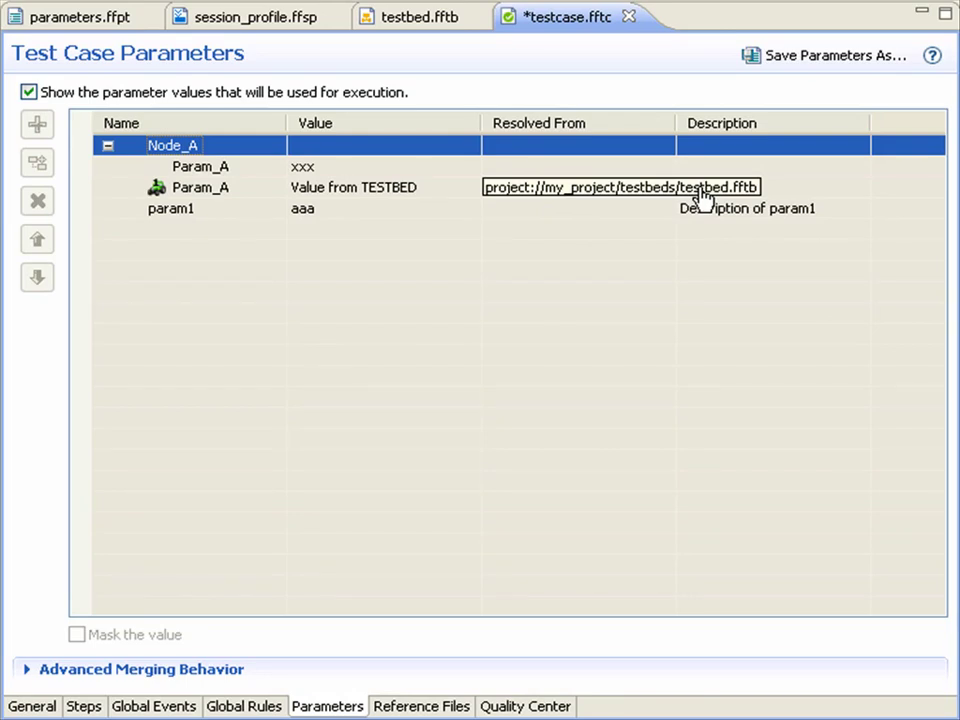
- Set Param_A's Merge Alignment to Inherit in testbed.fftb
click(526, 191)
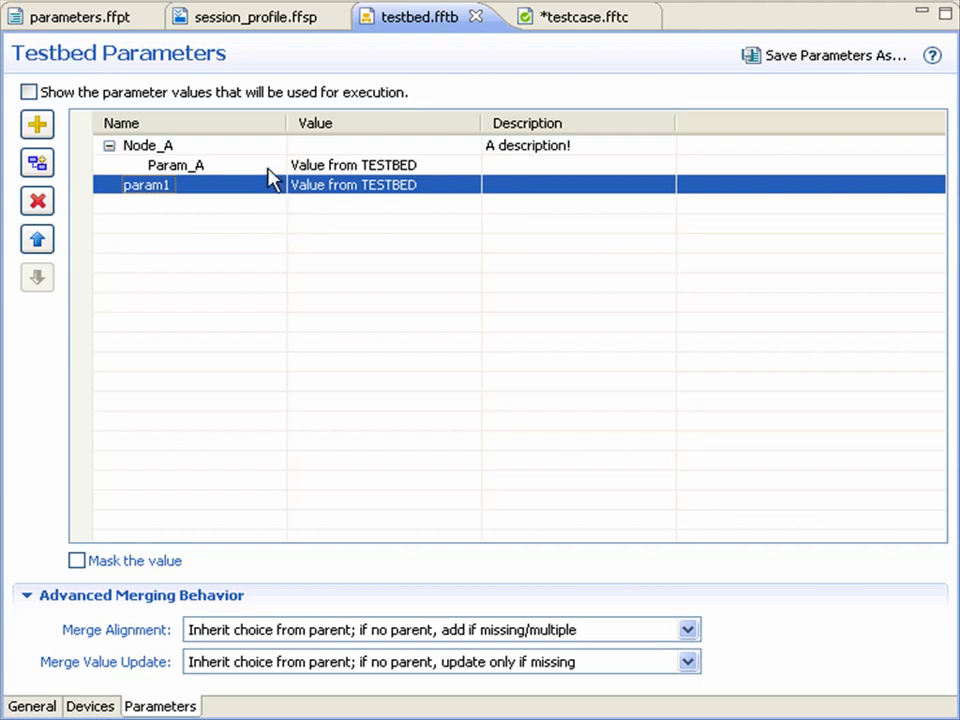
click(344, 170)
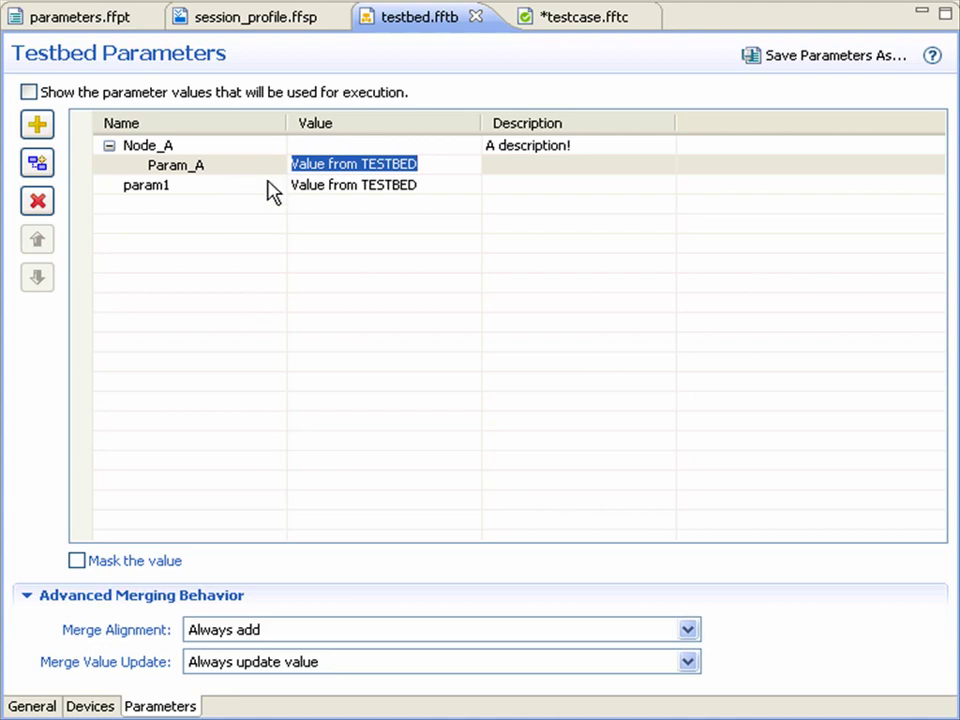
click(690, 631)
click(640, 652)
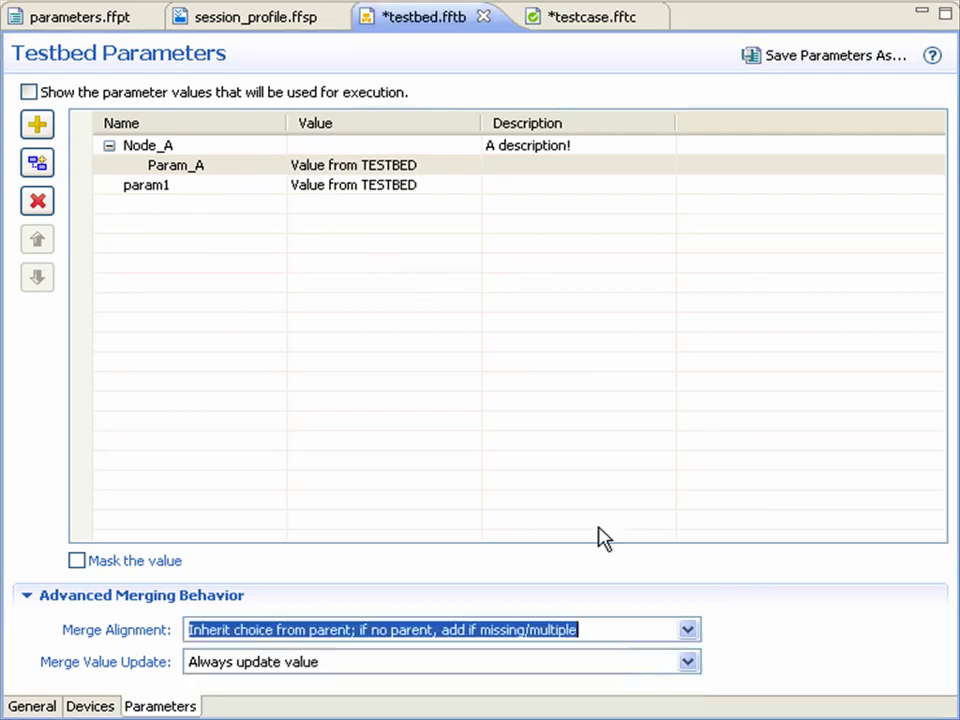
- Set param1's Merge Value Update to 'Always update value' and save testbed.fftb
click(415, 187)
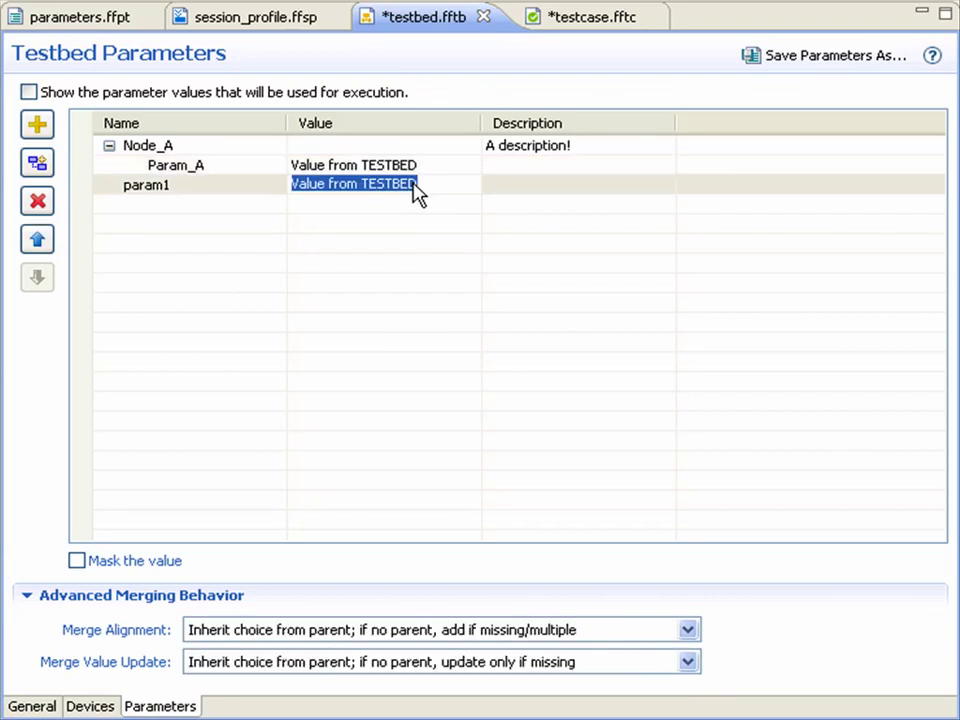
click(688, 662)
click(690, 663)
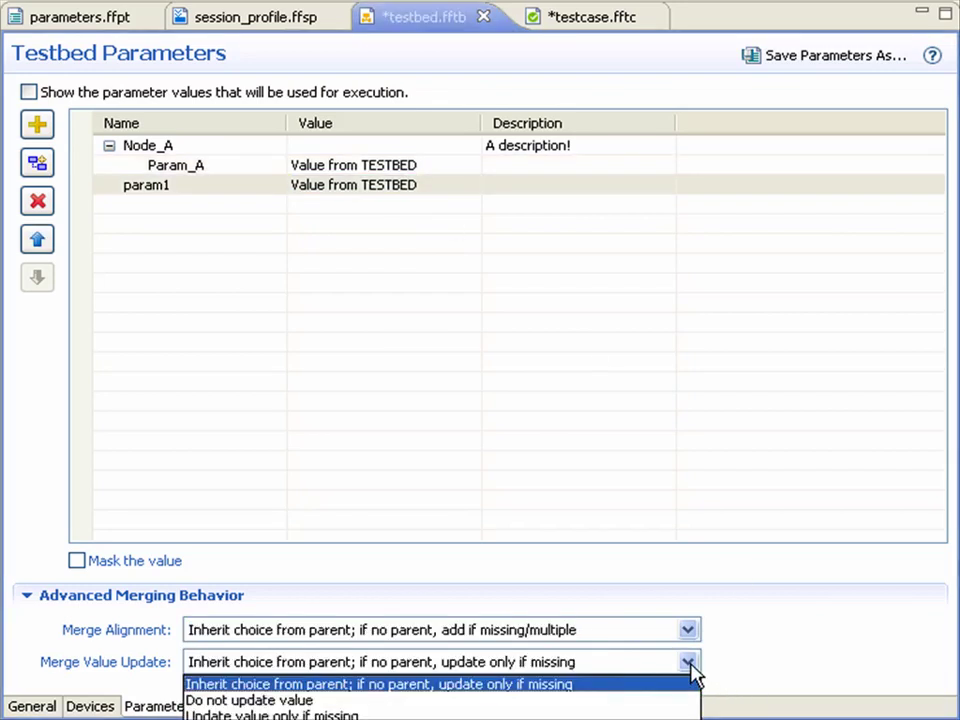
click(610, 719)
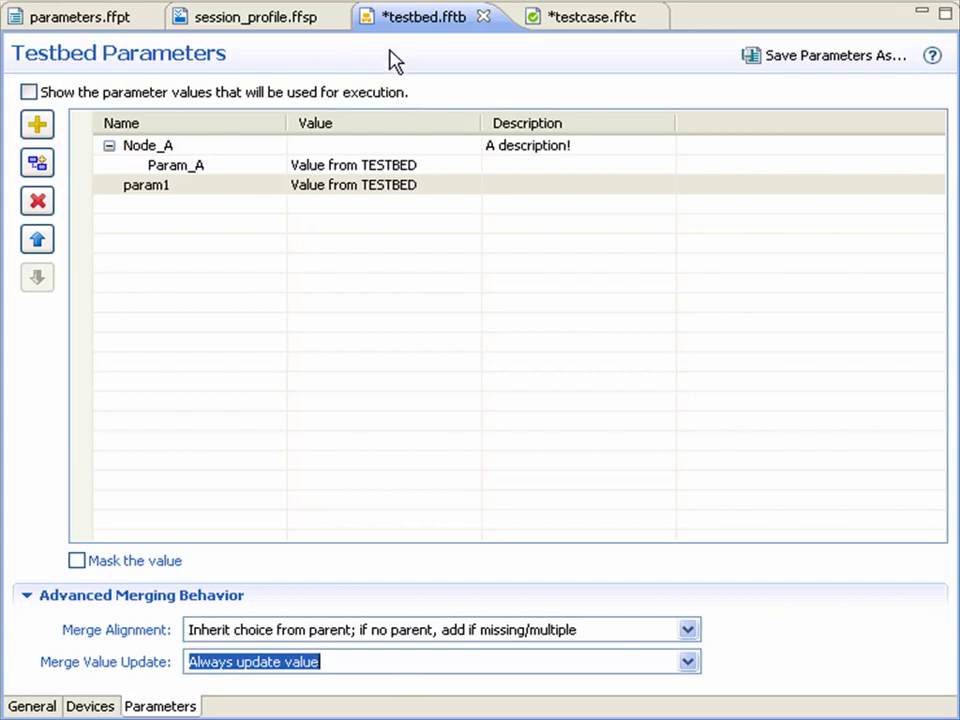
key(ctrl+s)
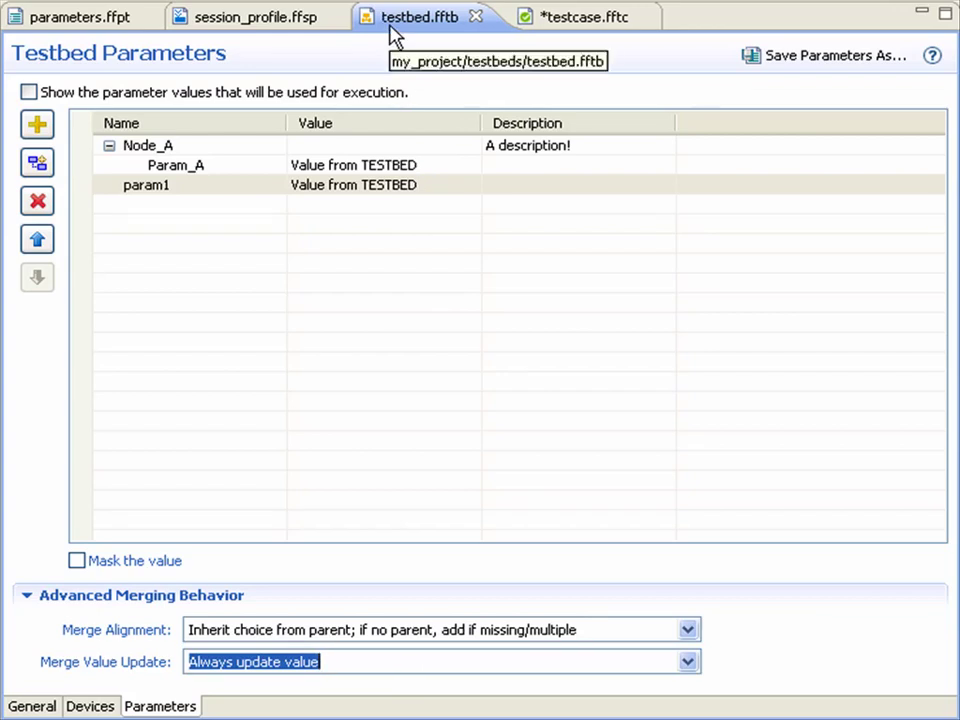
- Return to testcase.fftc and expand Node_A to confirm Param_A and param1 show 'Value from TESTBED'
click(594, 34)
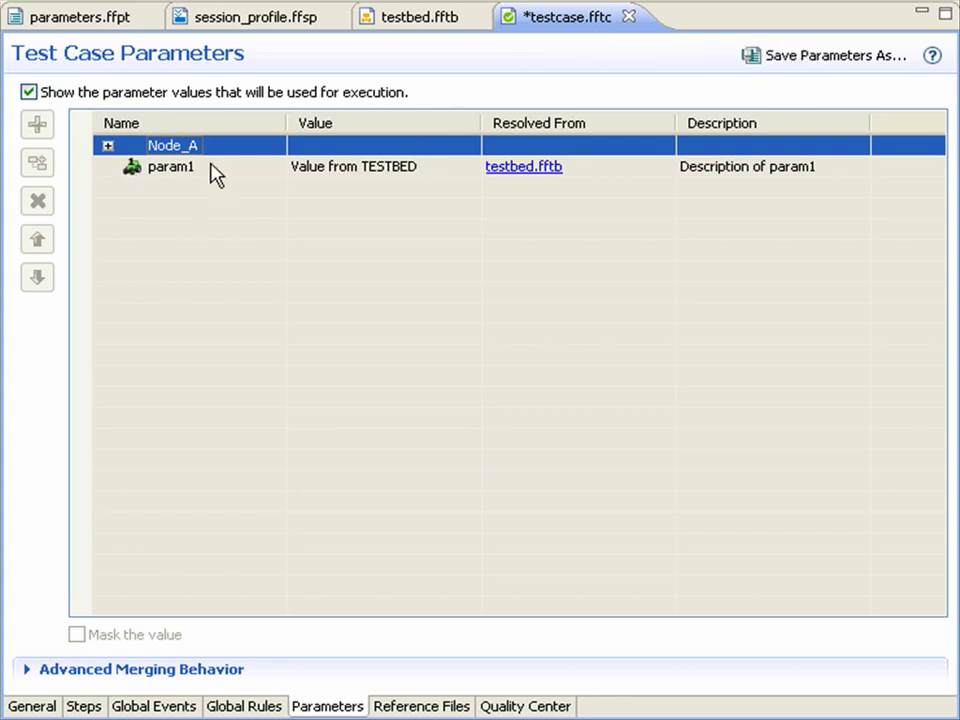
click(107, 146)
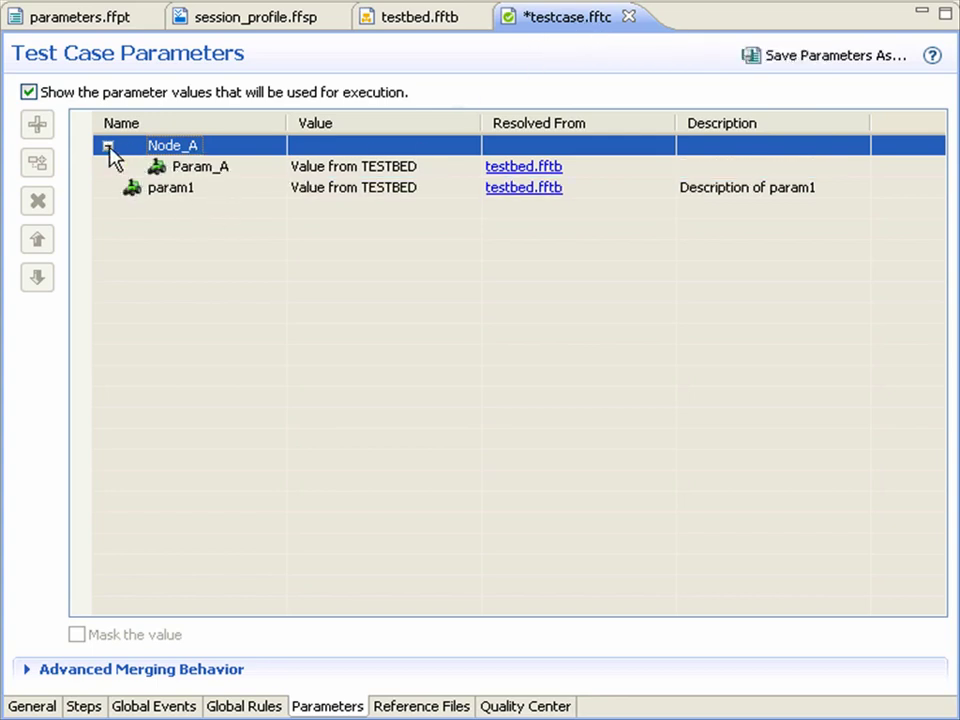